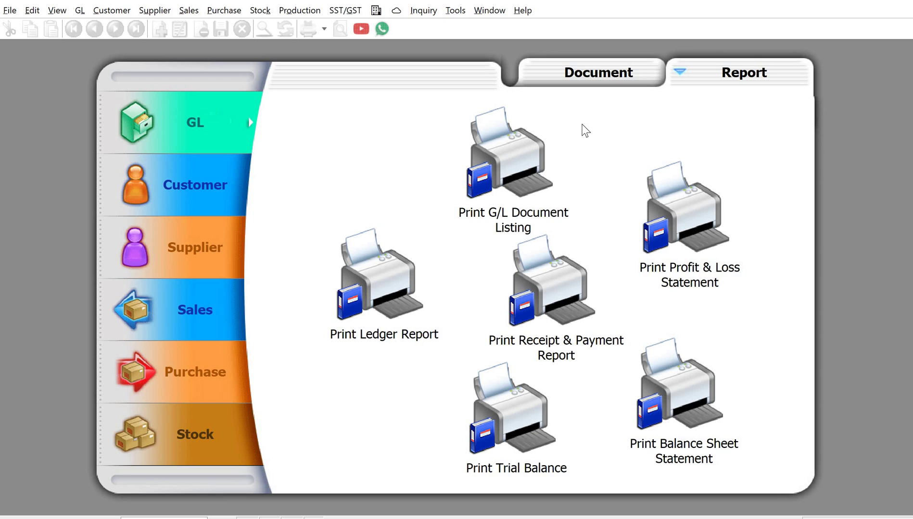
# Open Maintain Project from the Tools menu to list all 12 projects
pyautogui.click(458, 11)
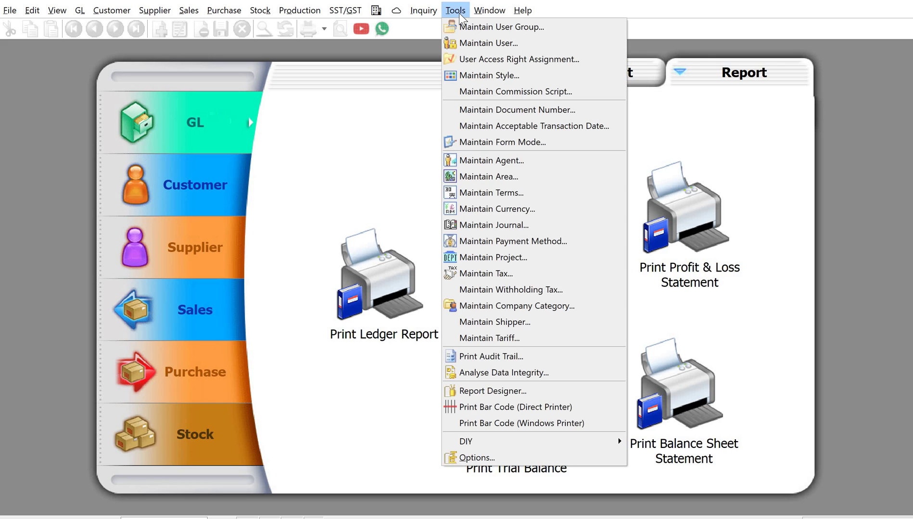
pyautogui.click(543, 263)
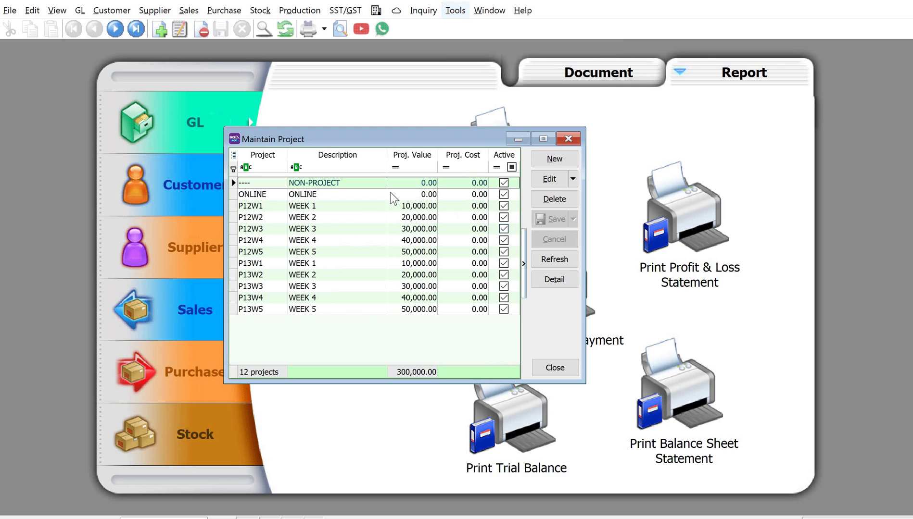
# Select project P12W1 (WEEK 1) in the grid and open it for editing
pyautogui.click(261, 205)
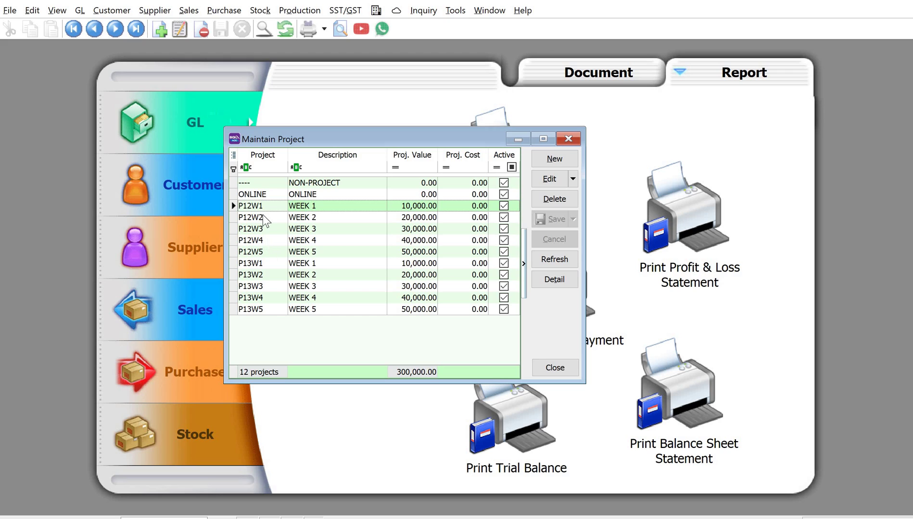
pyautogui.click(247, 265)
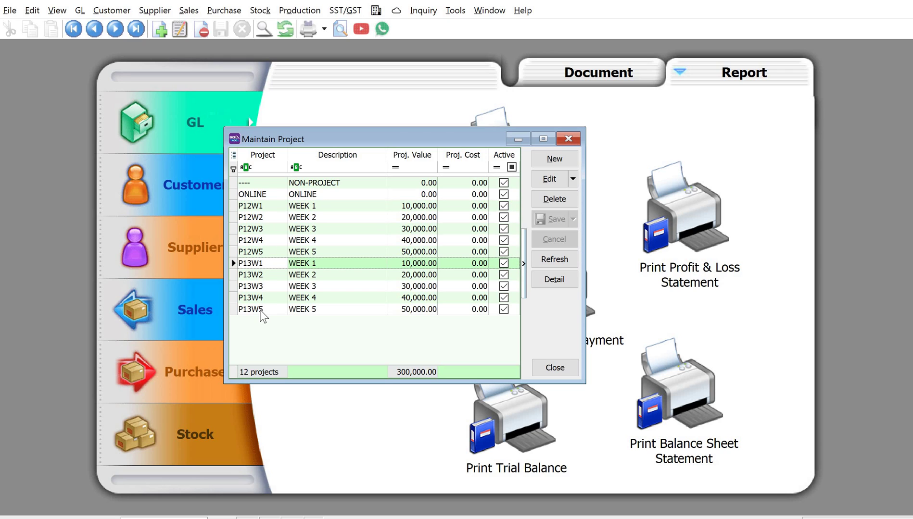
pyautogui.click(261, 207)
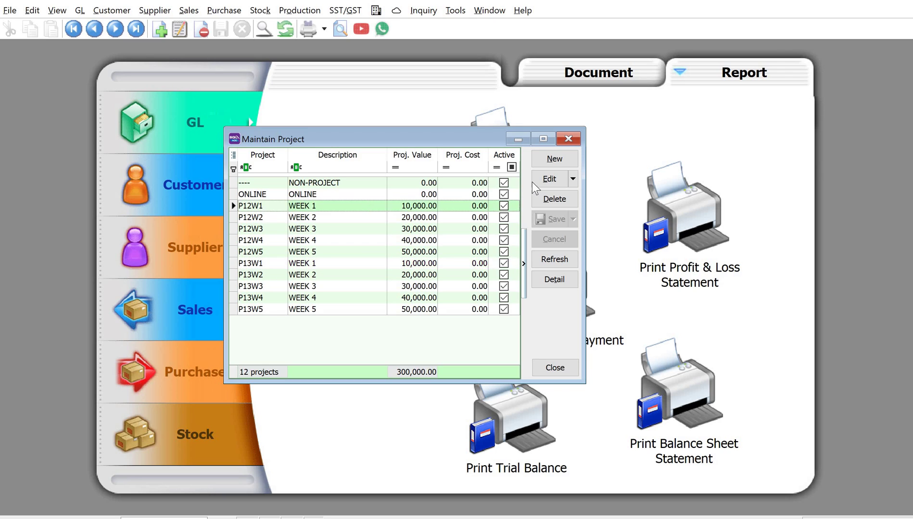
pyautogui.click(548, 179)
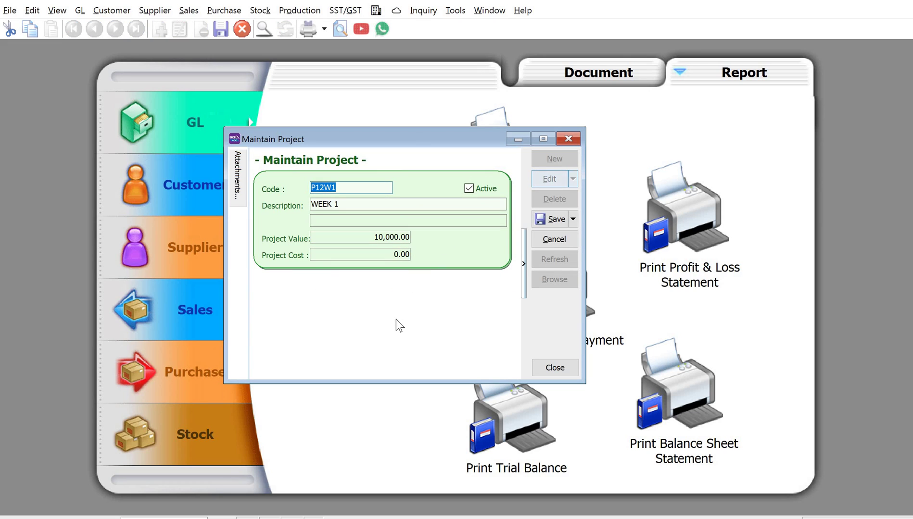
# Confirm the code range (1–3 Project, 4–5 Sub Project) in the Range Editor and save P12W1
pyautogui.rightClick(391, 313)
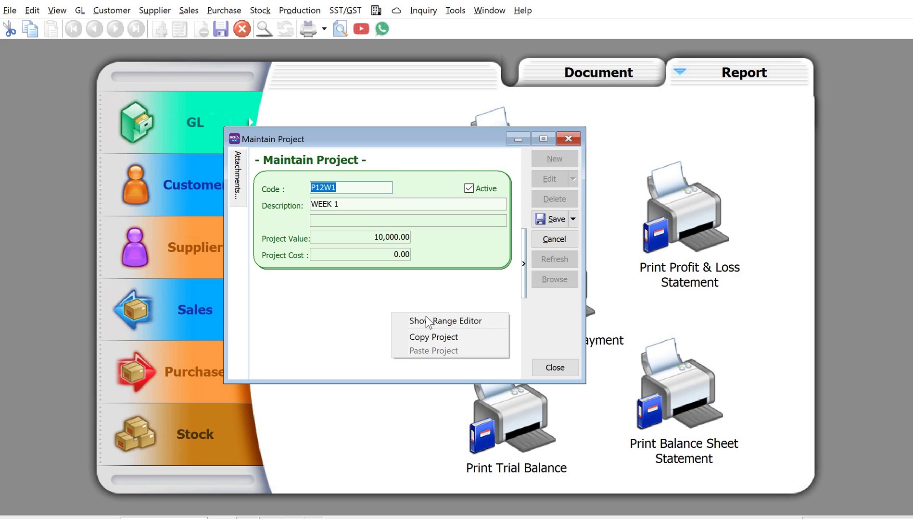
pyautogui.click(431, 320)
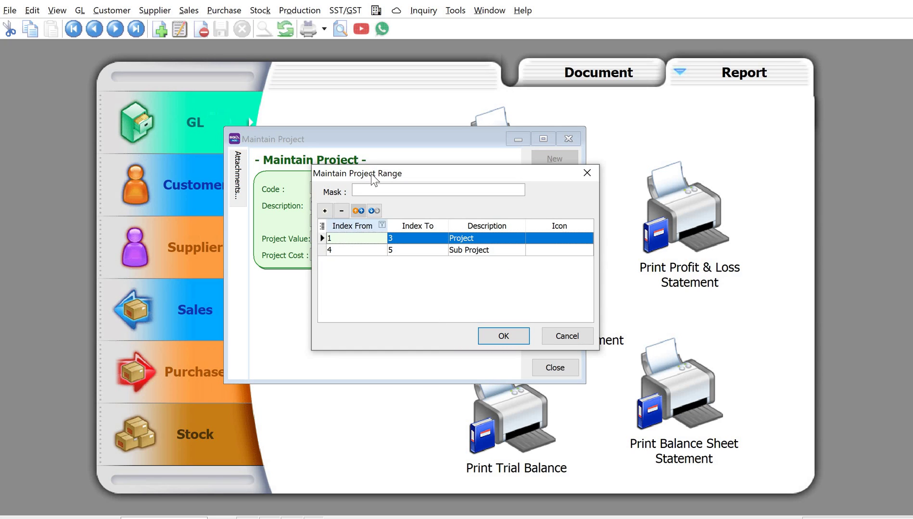
pyautogui.moveTo(370, 173); pyautogui.dragTo(340, 213)
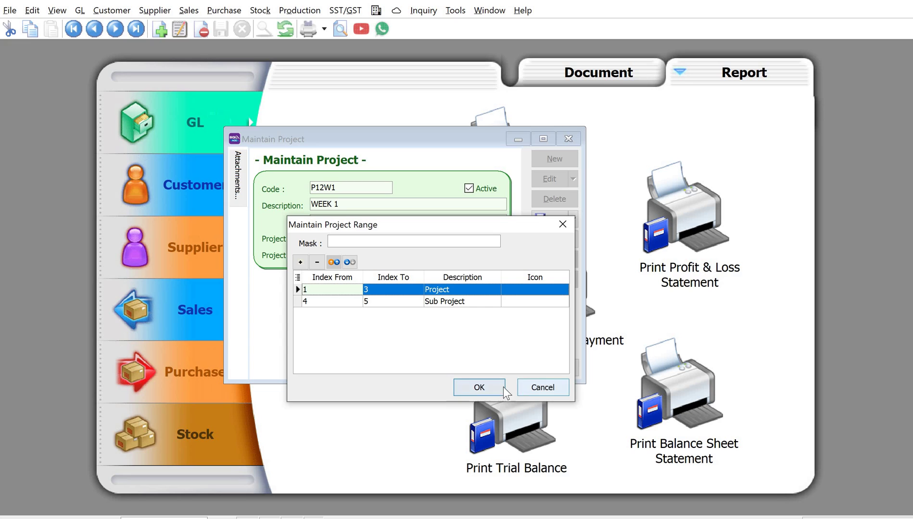
pyautogui.click(481, 388)
pyautogui.click(548, 222)
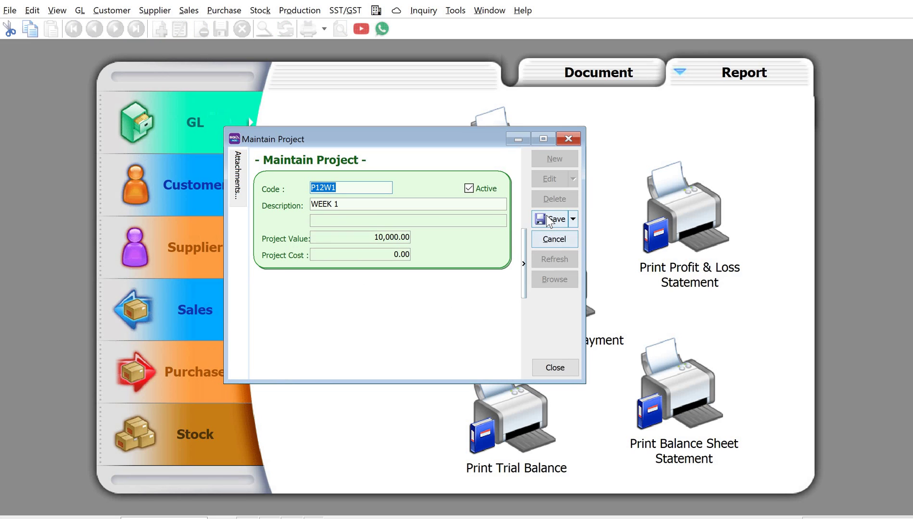
# Close project maintenance and start a sales invoice for customer AB ENTERPRISE SDN BHD
pyautogui.click(567, 140)
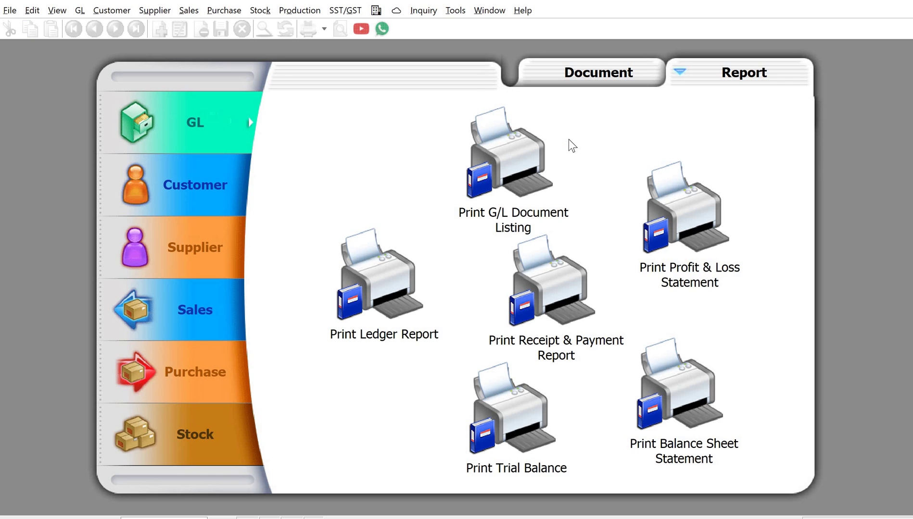
pyautogui.click(232, 308)
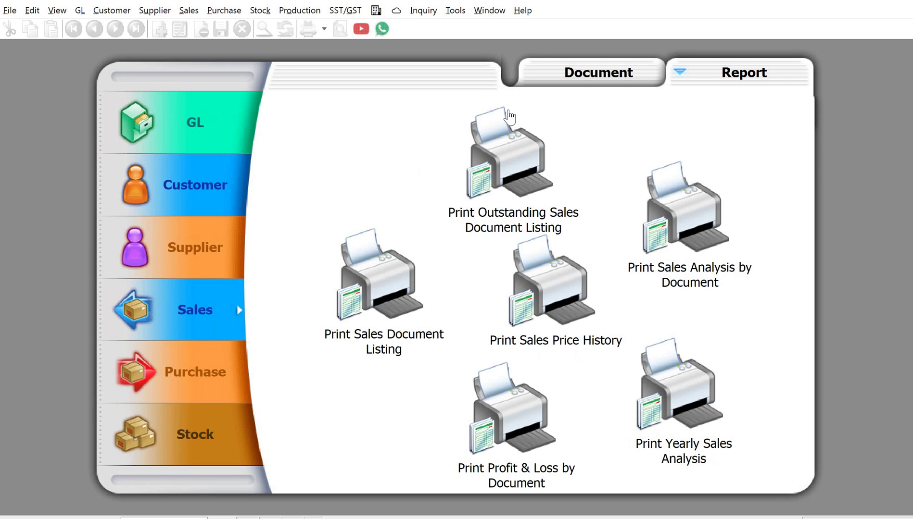
pyautogui.click(583, 79)
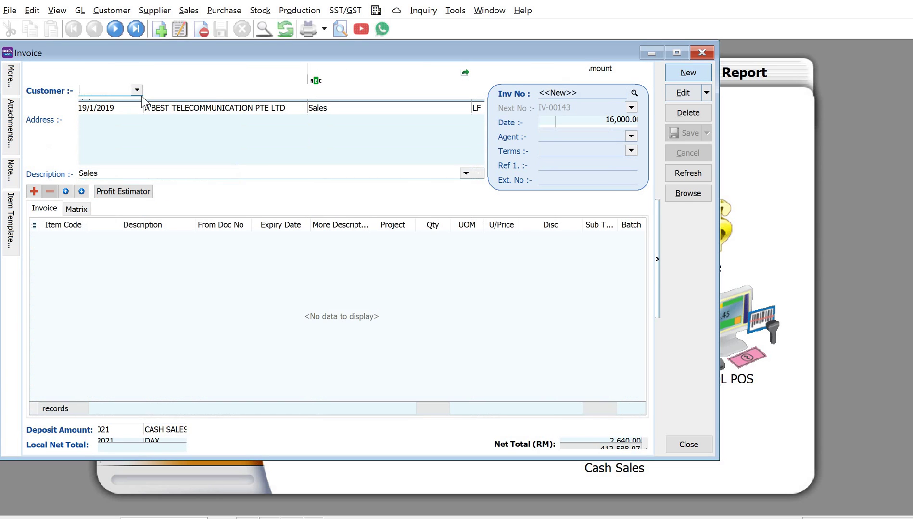
pyautogui.click(137, 90)
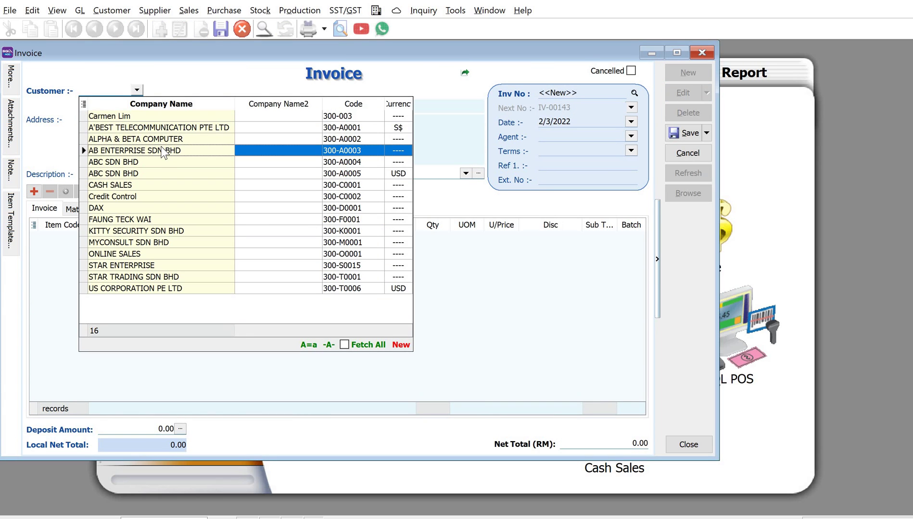
pyautogui.click(103, 150)
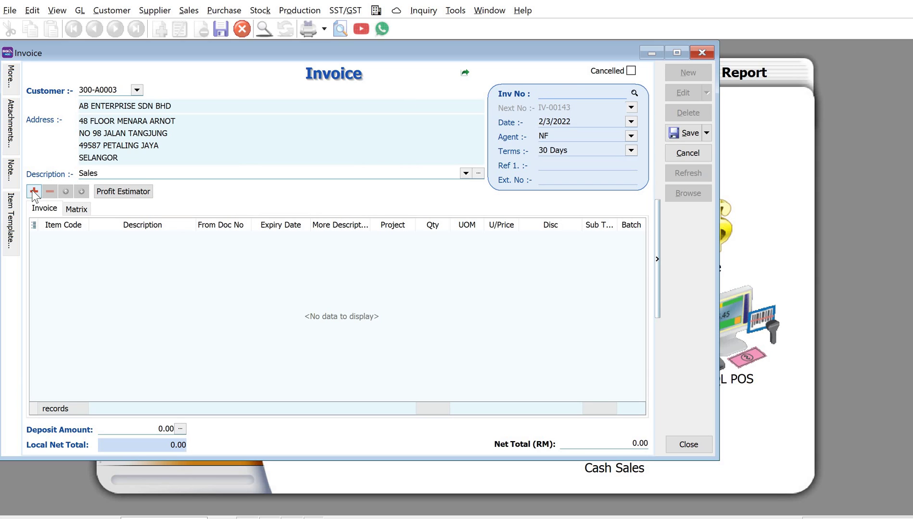
# Add an invoice line for item 123/1234 tagged with project P13W1
pyautogui.click(84, 240)
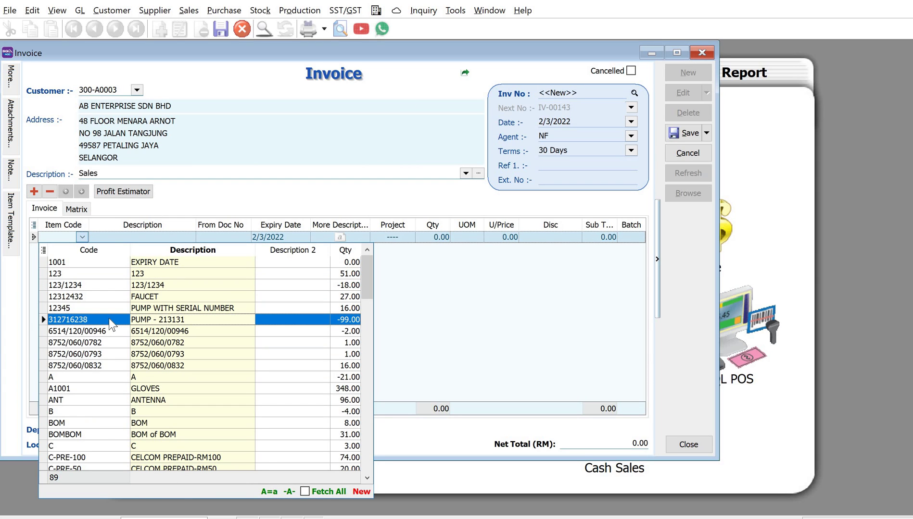
pyautogui.click(118, 289)
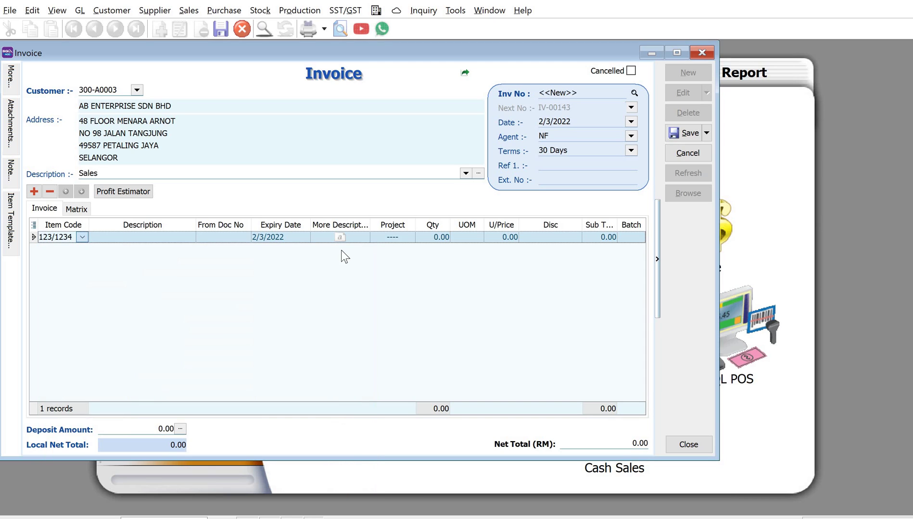
pyautogui.click(403, 237)
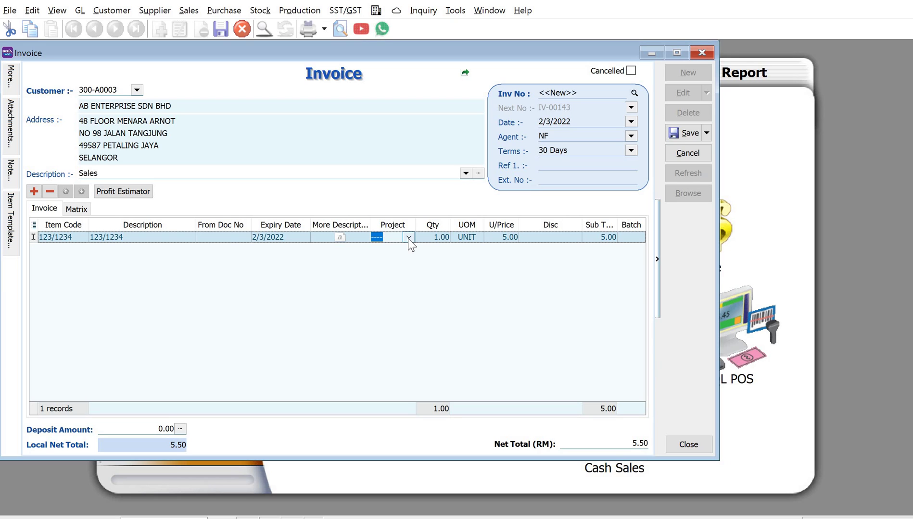
pyautogui.click(408, 237)
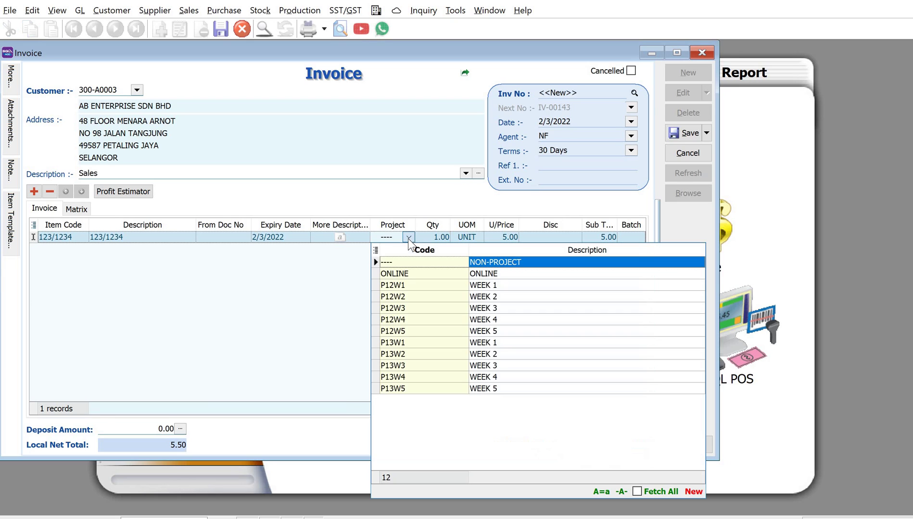
pyautogui.click(399, 343)
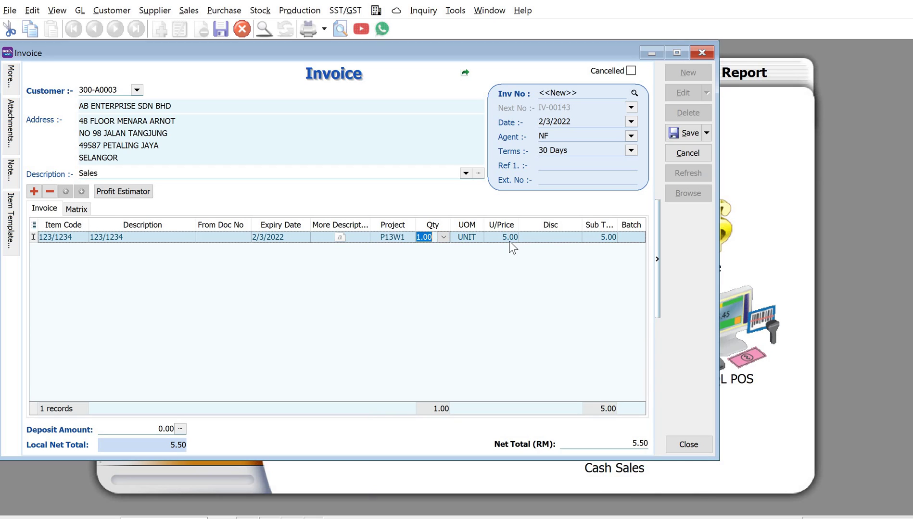
pyautogui.click(497, 239)
# Set the line's unit price to 500, then save and close the invoice
pyautogui.write('500')
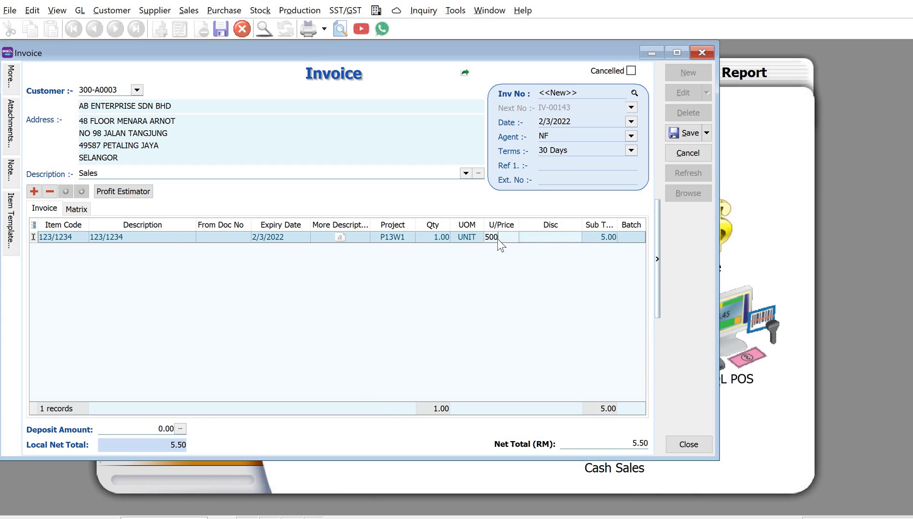
pyautogui.press('Tab')
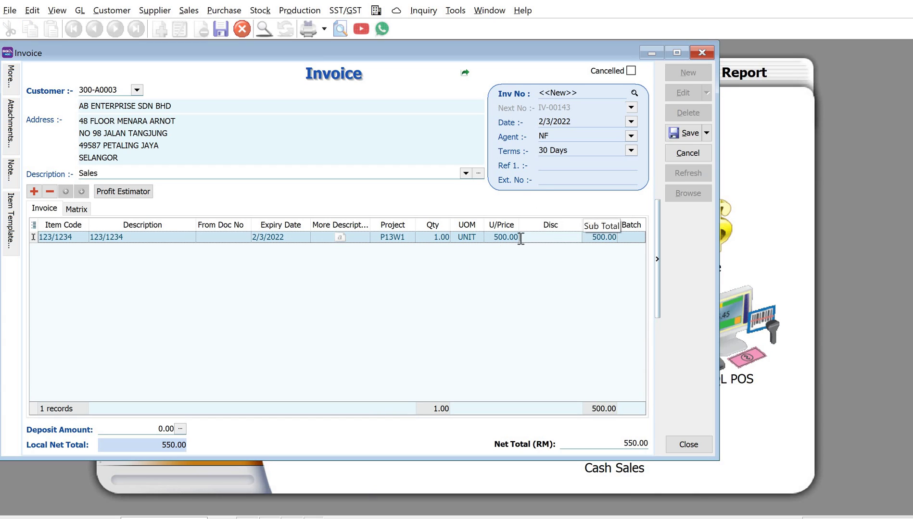
pyautogui.click(686, 132)
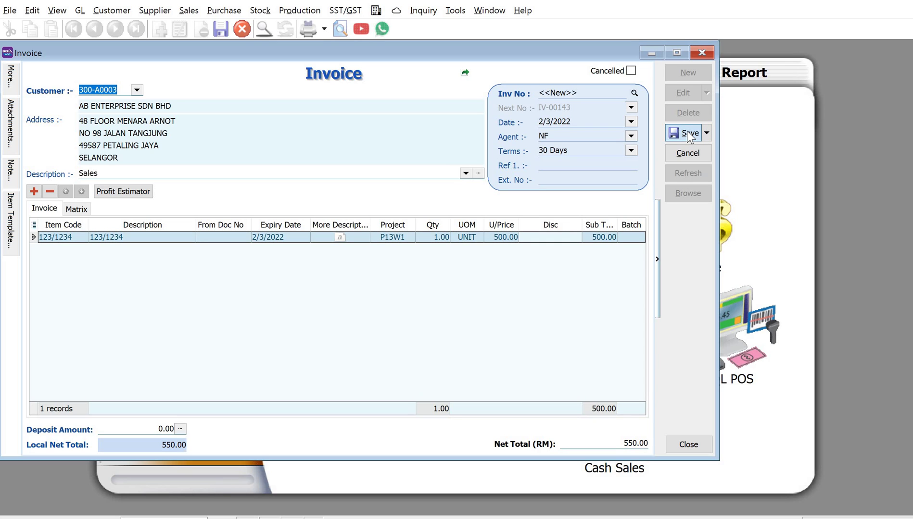
pyautogui.click(707, 53)
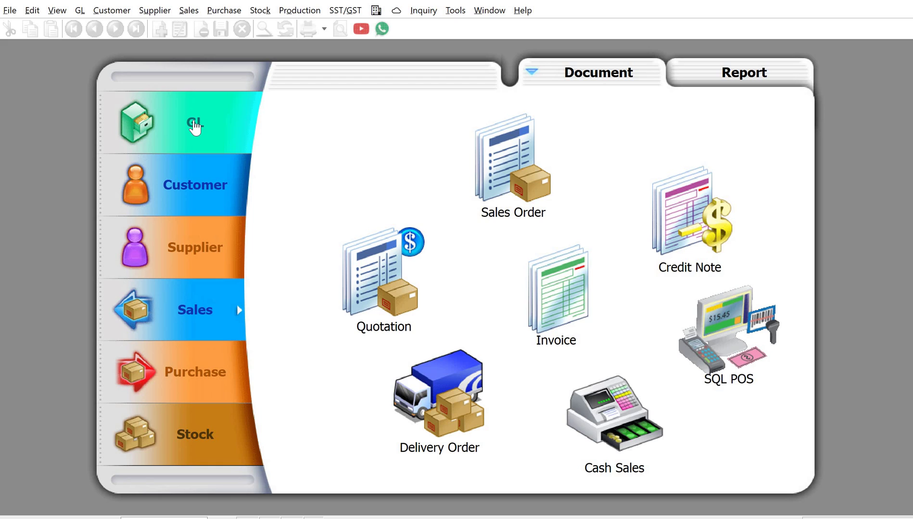
# Open the Profit & Loss Statement from the GL reports
pyautogui.click(220, 136)
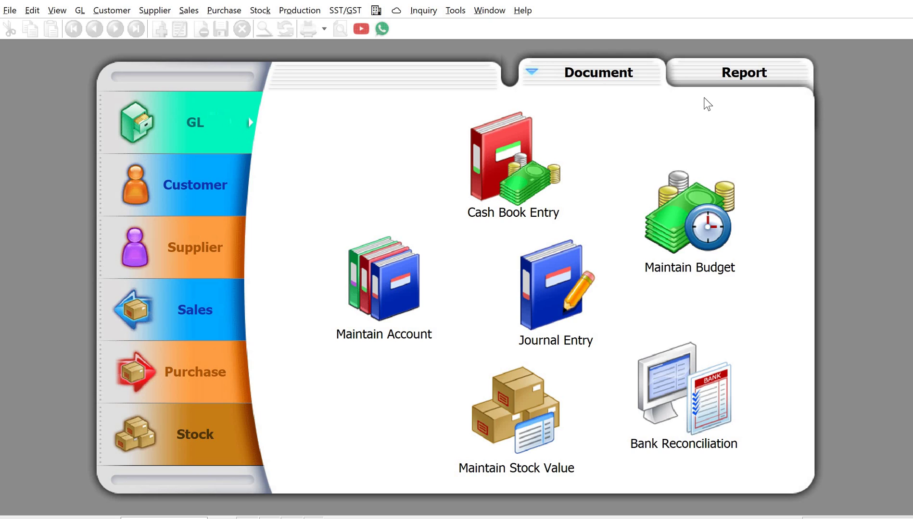
pyautogui.click(768, 79)
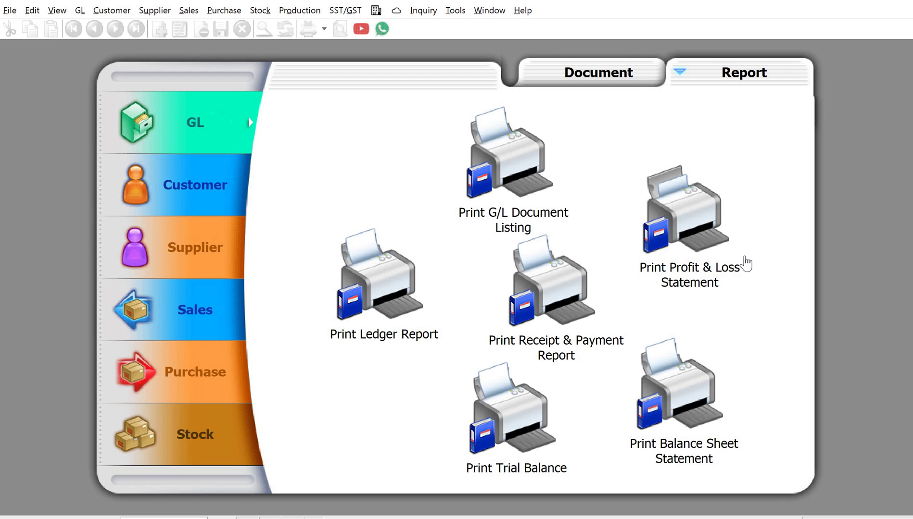
pyautogui.click(641, 154)
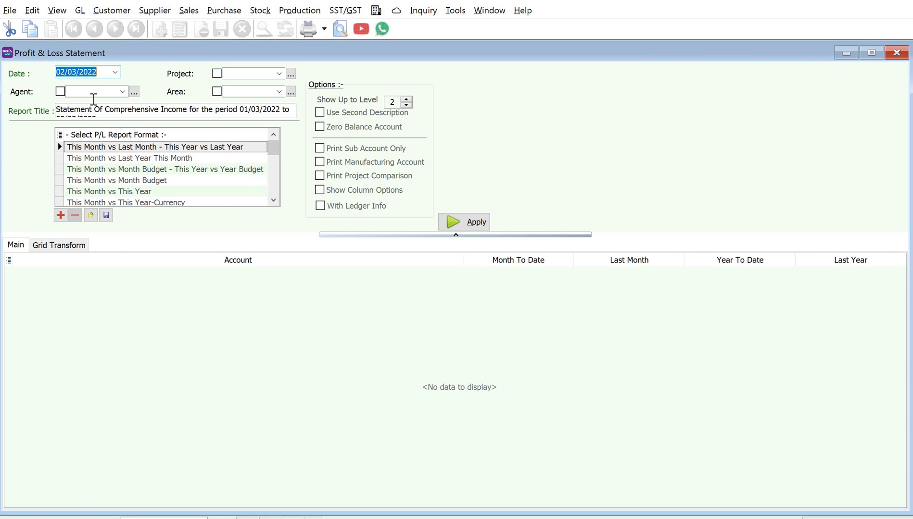
# Choose the This Year - 2 Column P/L format and enable Print Project Comparison
pyautogui.click(279, 74)
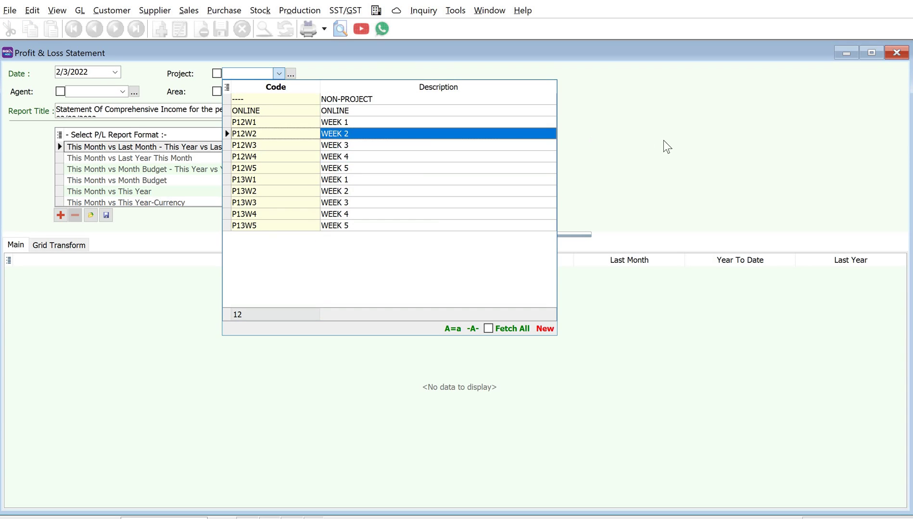
pyautogui.click(649, 144)
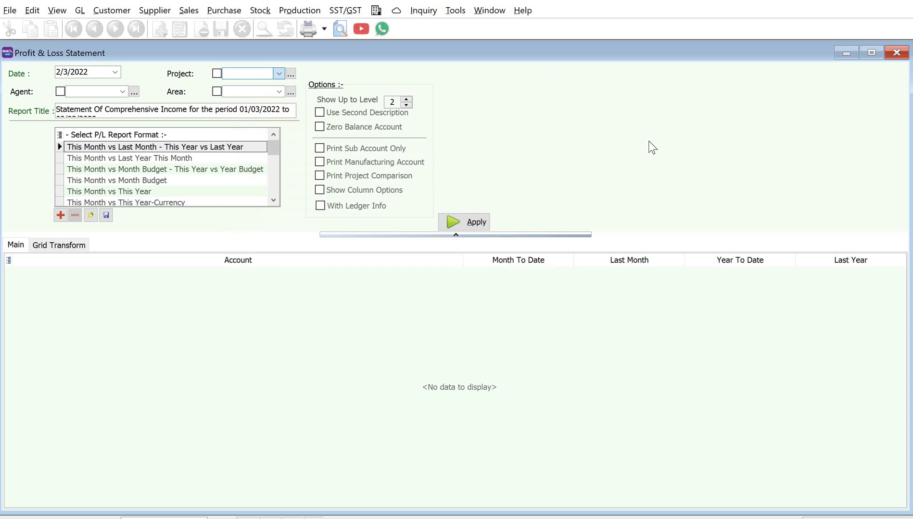
pyautogui.click(273, 200)
pyautogui.click(273, 201)
pyautogui.click(273, 201)
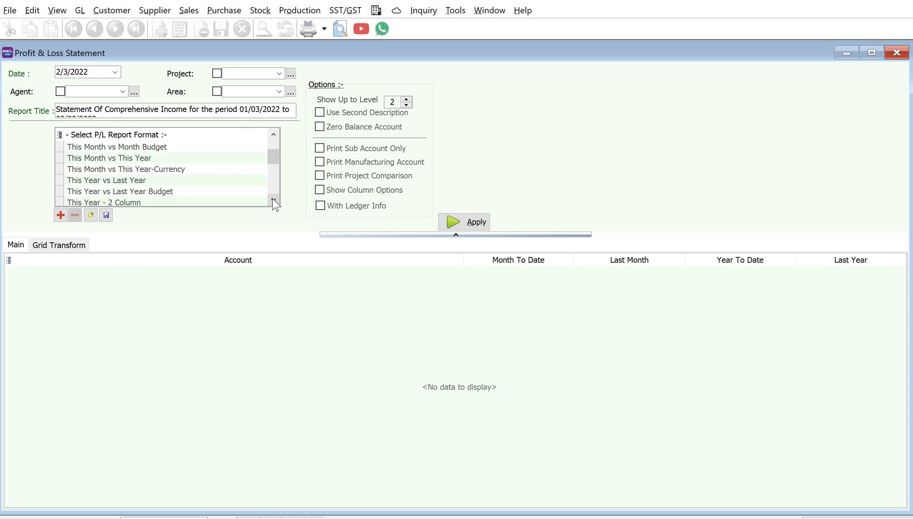
pyautogui.click(273, 201)
pyautogui.click(121, 191)
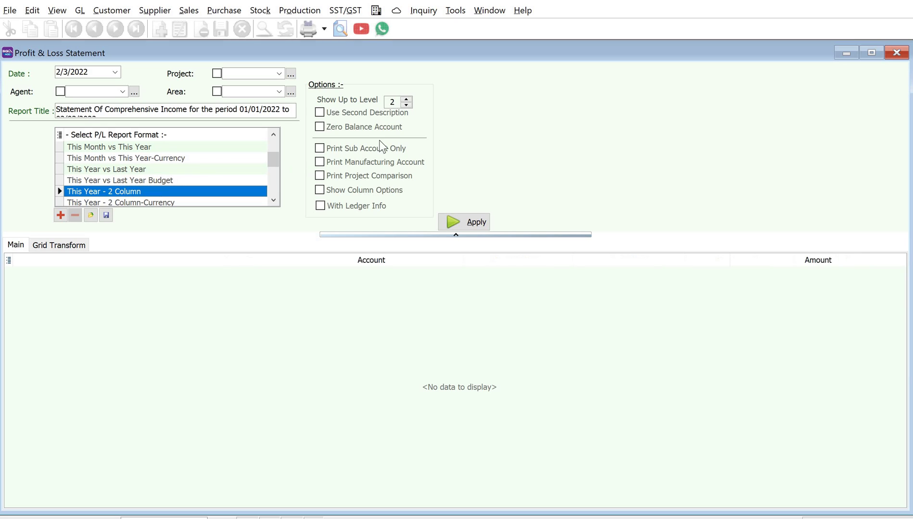
pyautogui.click(319, 176)
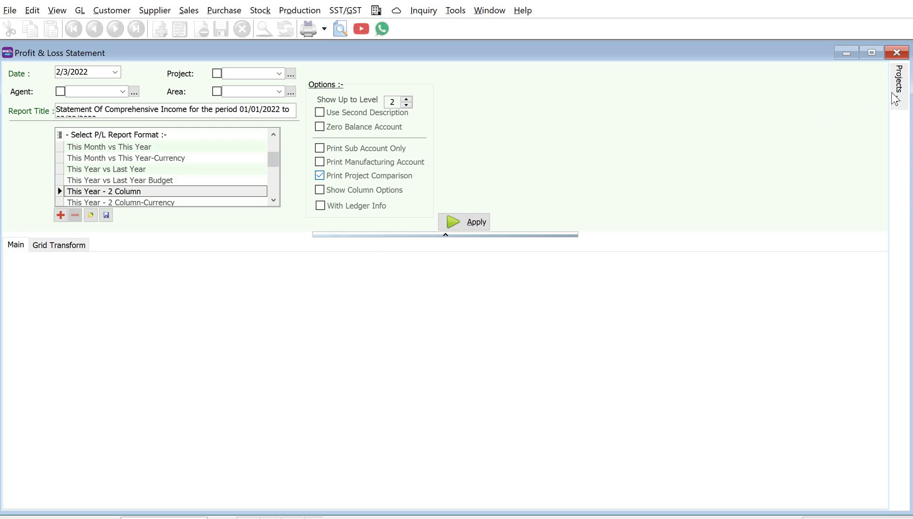
# In the Projects panel, tick P12 and P13, add them as columns, and apply
pyautogui.moveTo(901, 92)
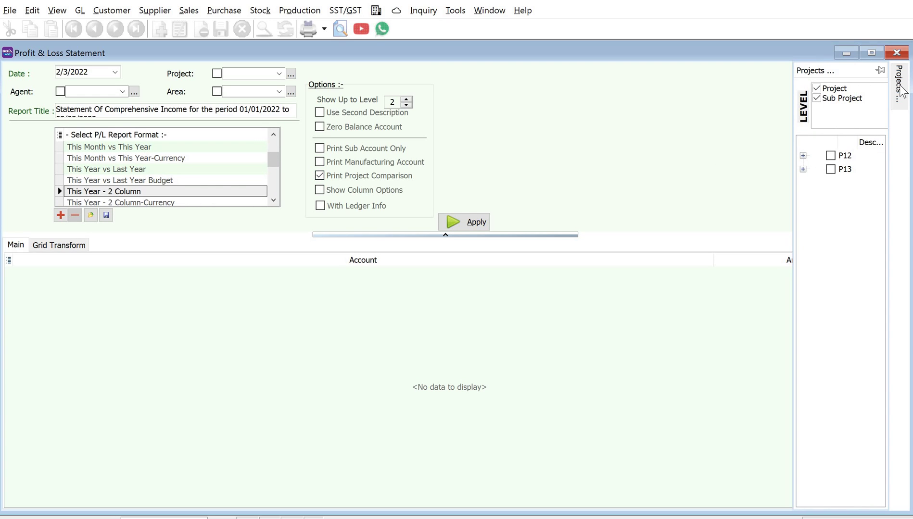
pyautogui.moveTo(792, 109); pyautogui.dragTo(687, 112)
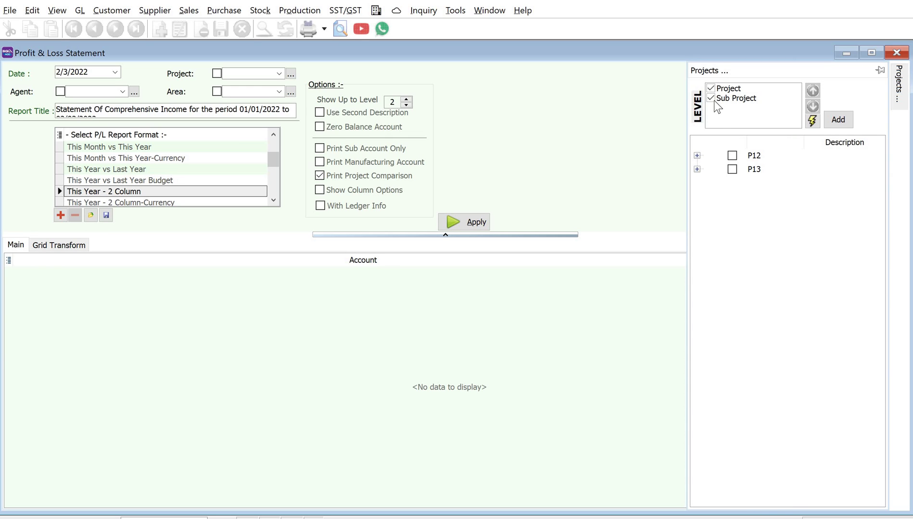
pyautogui.click(697, 156)
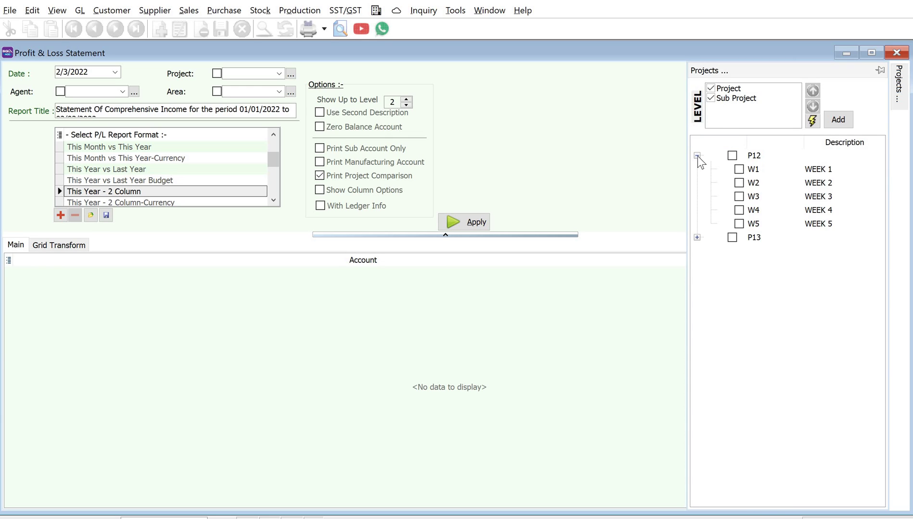
pyautogui.click(697, 238)
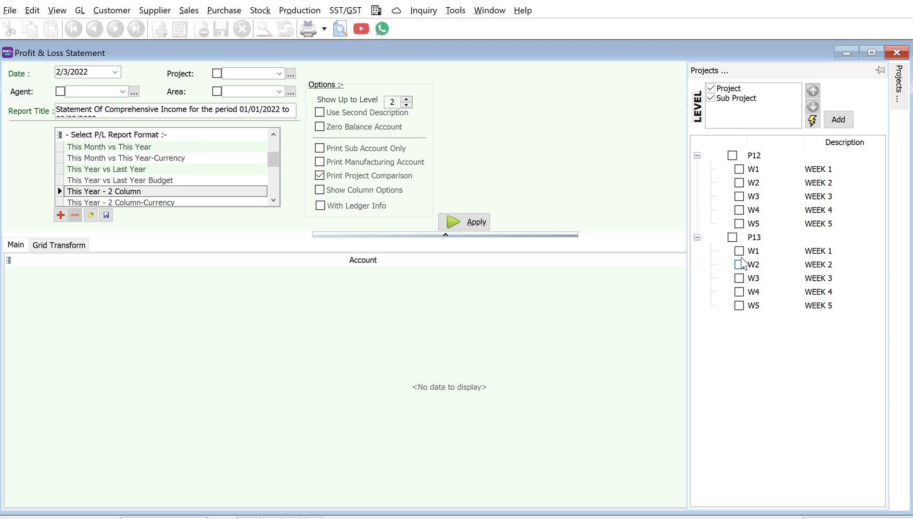
pyautogui.click(697, 238)
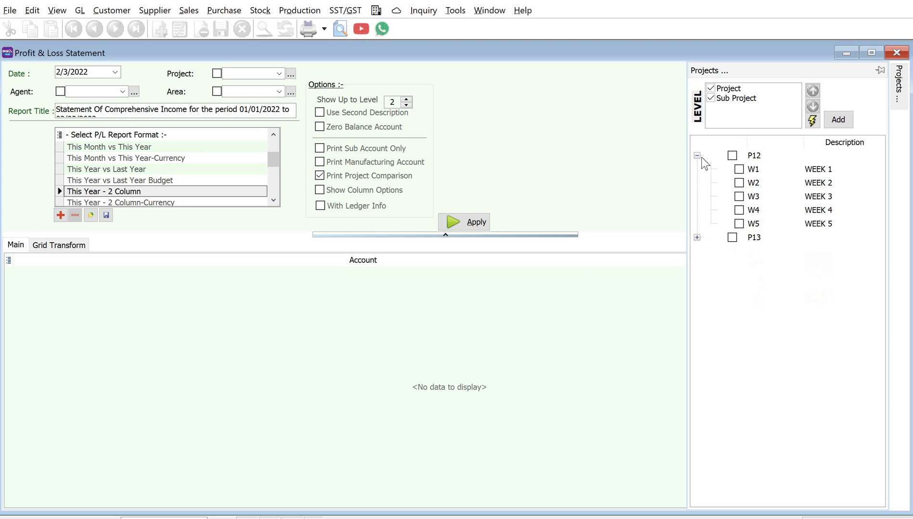
pyautogui.click(697, 156)
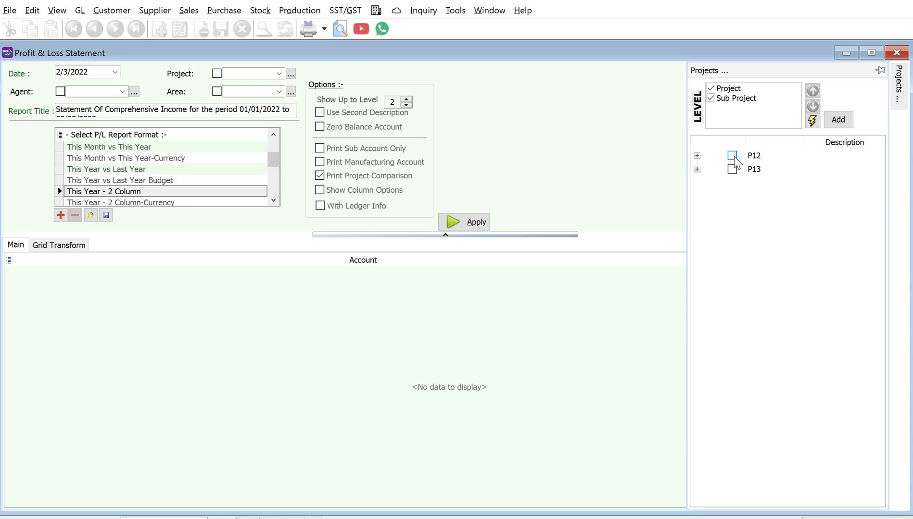
pyautogui.click(732, 155)
pyautogui.click(732, 169)
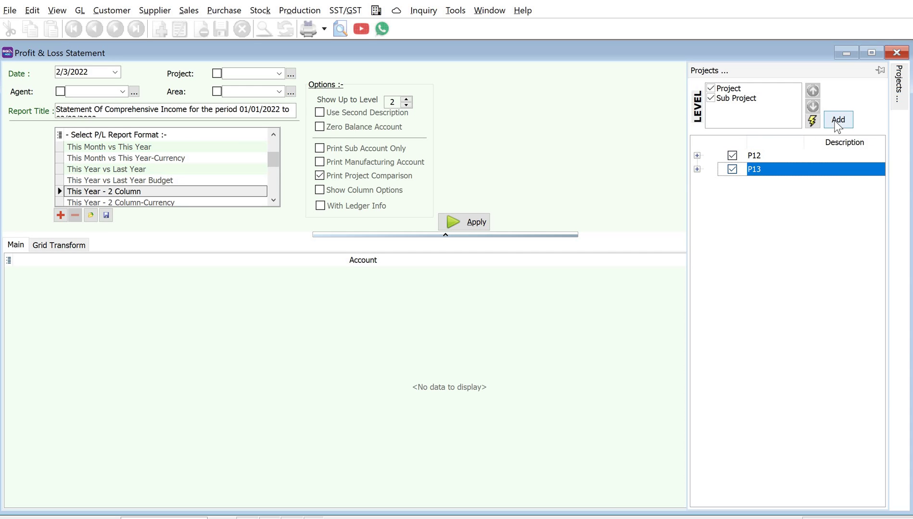
pyautogui.click(835, 122)
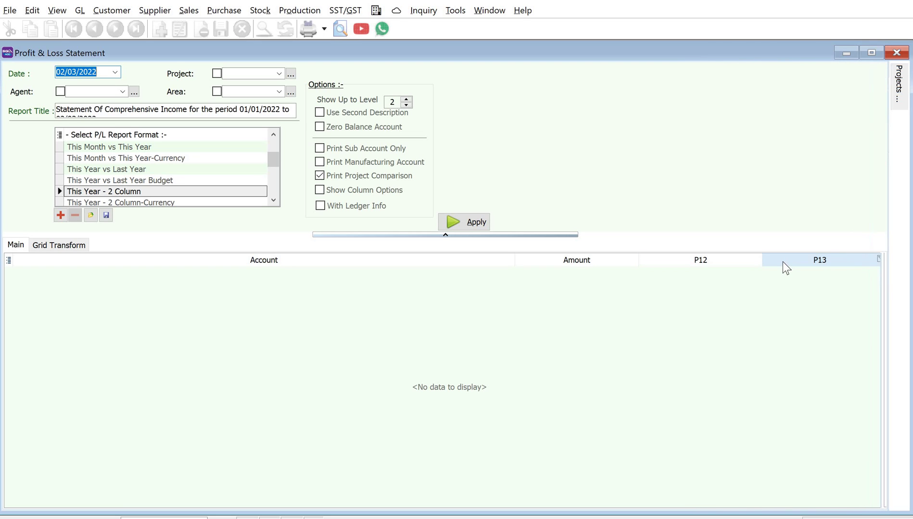
pyautogui.click(483, 219)
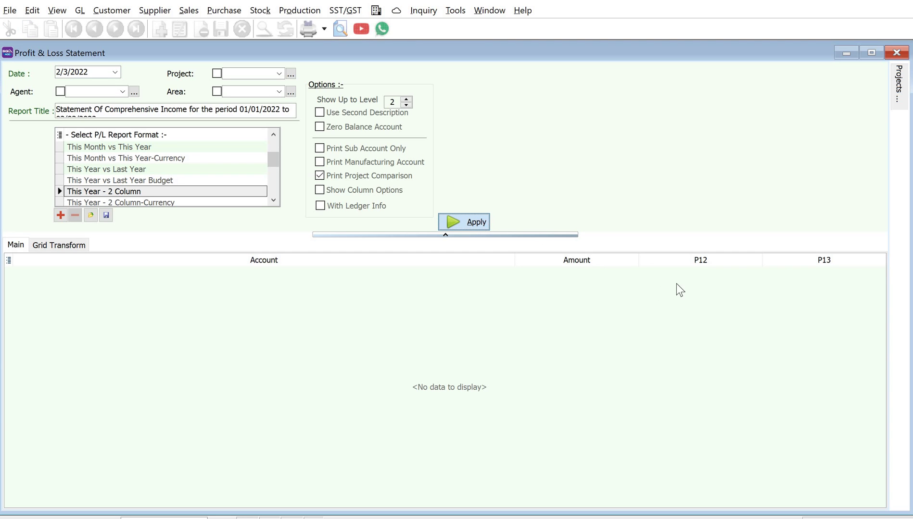